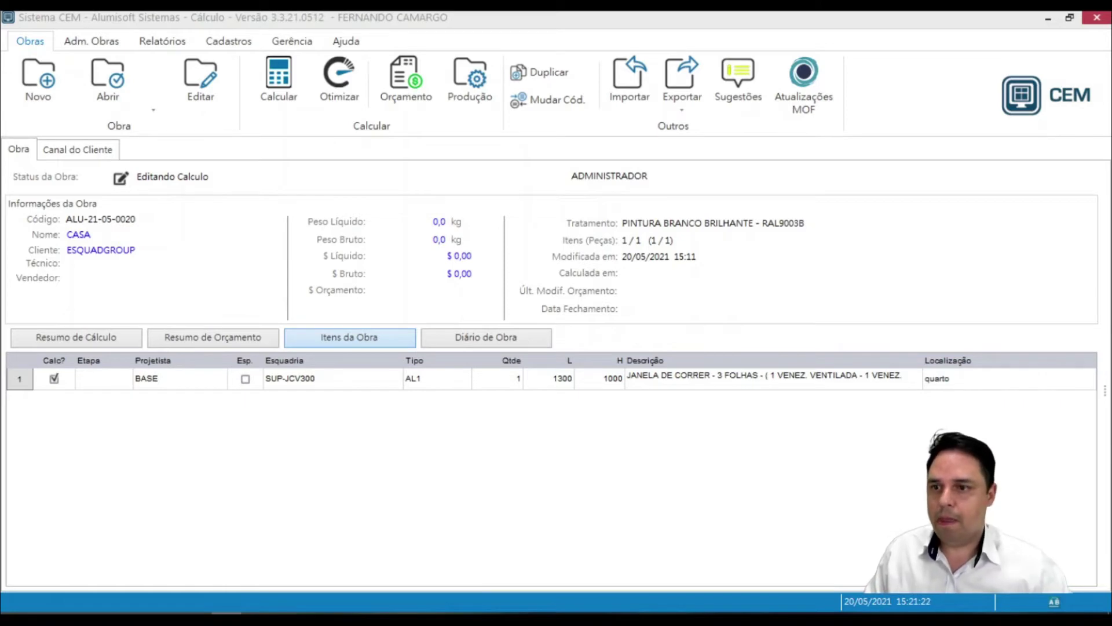
Open the current work's items for editing and check the glass thicknesses offered for the SUP-JCV300 window of type AL1.
click(212, 103)
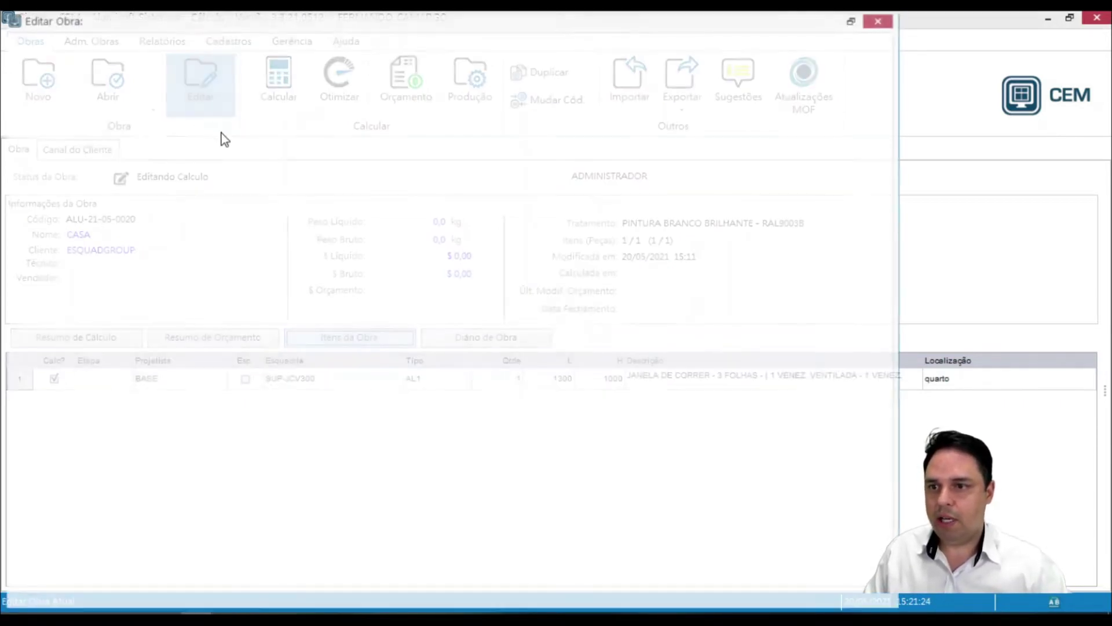
click(101, 53)
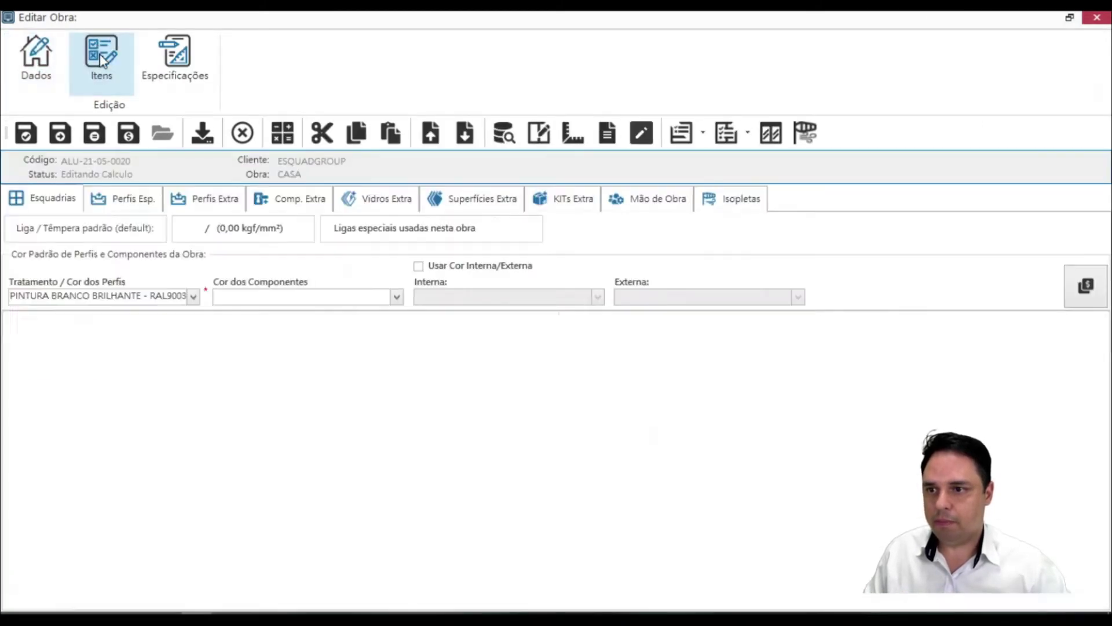
click(279, 367)
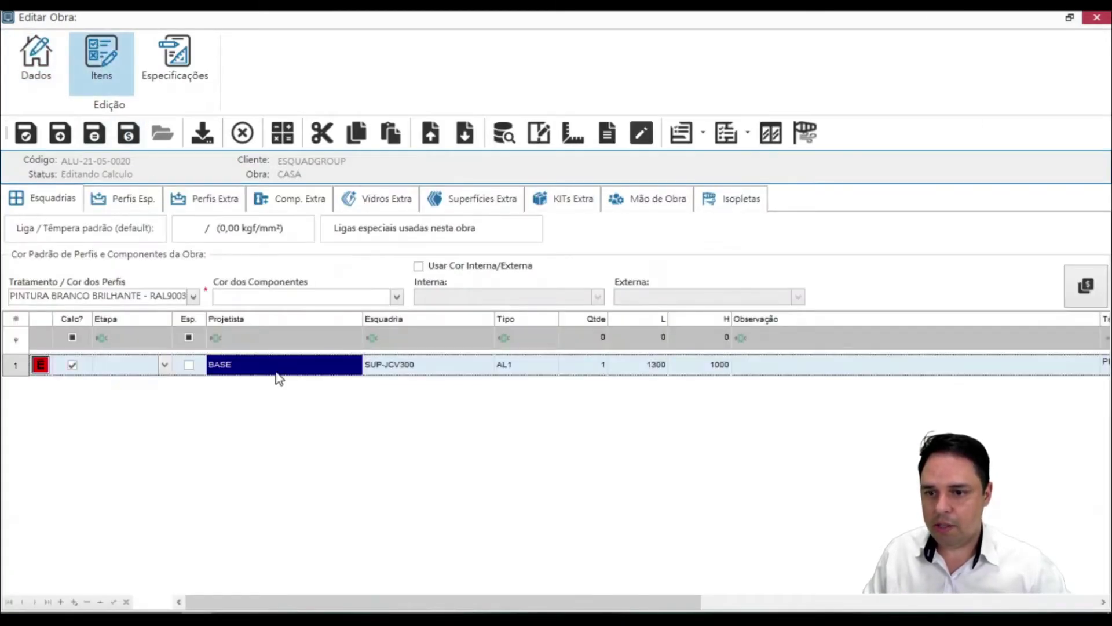
click(404, 371)
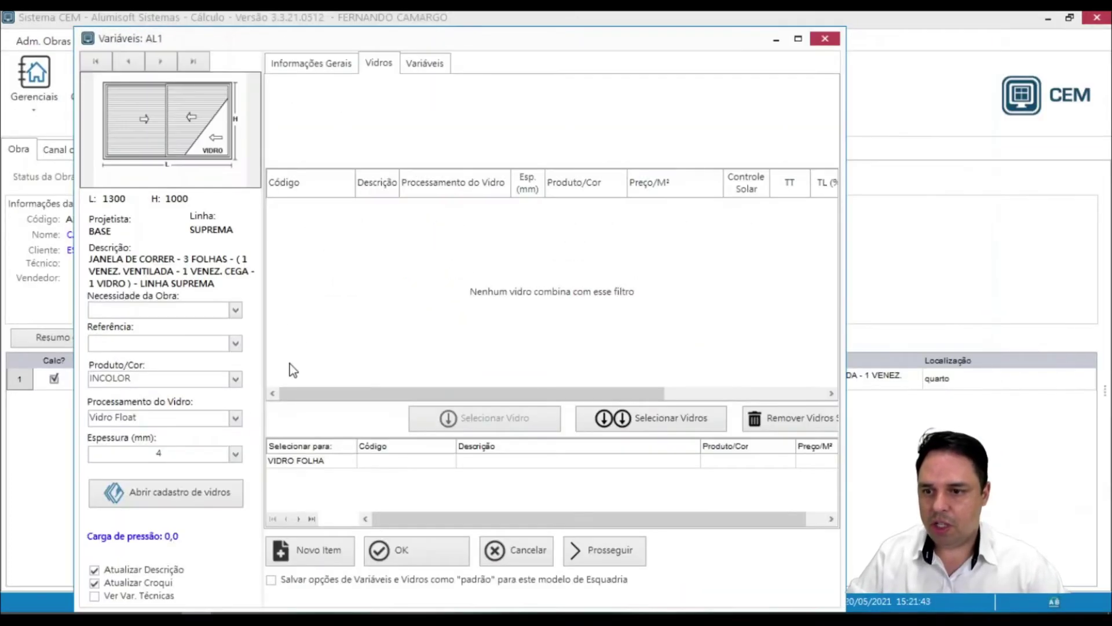
click(235, 456)
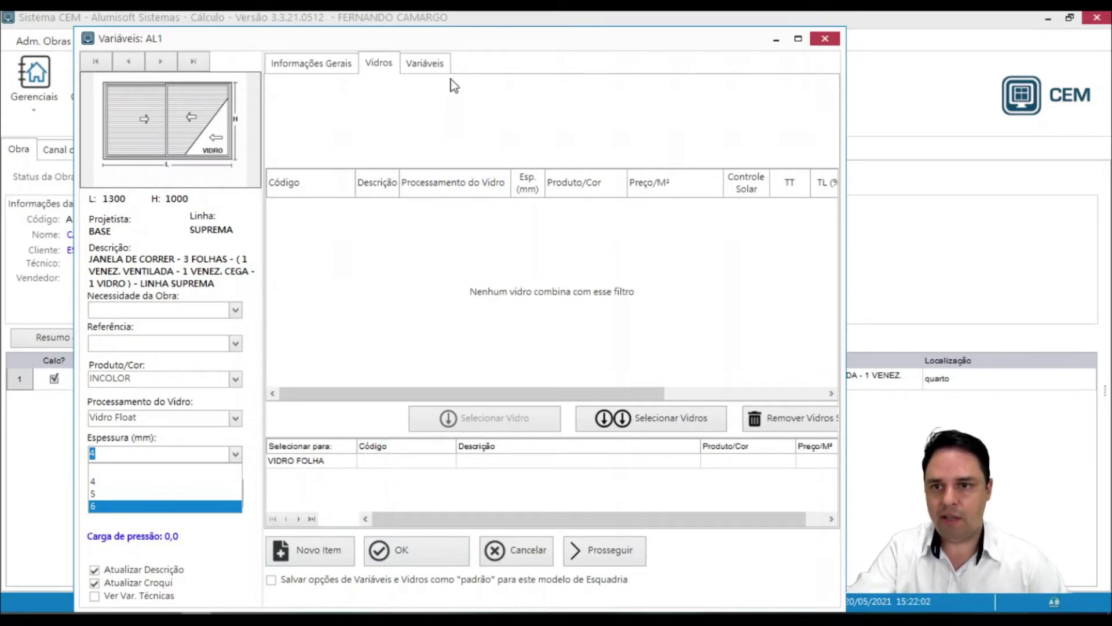
Accept the AL1 item's variables and read the unmet condition in the item verification message, then dismiss it.
click(431, 64)
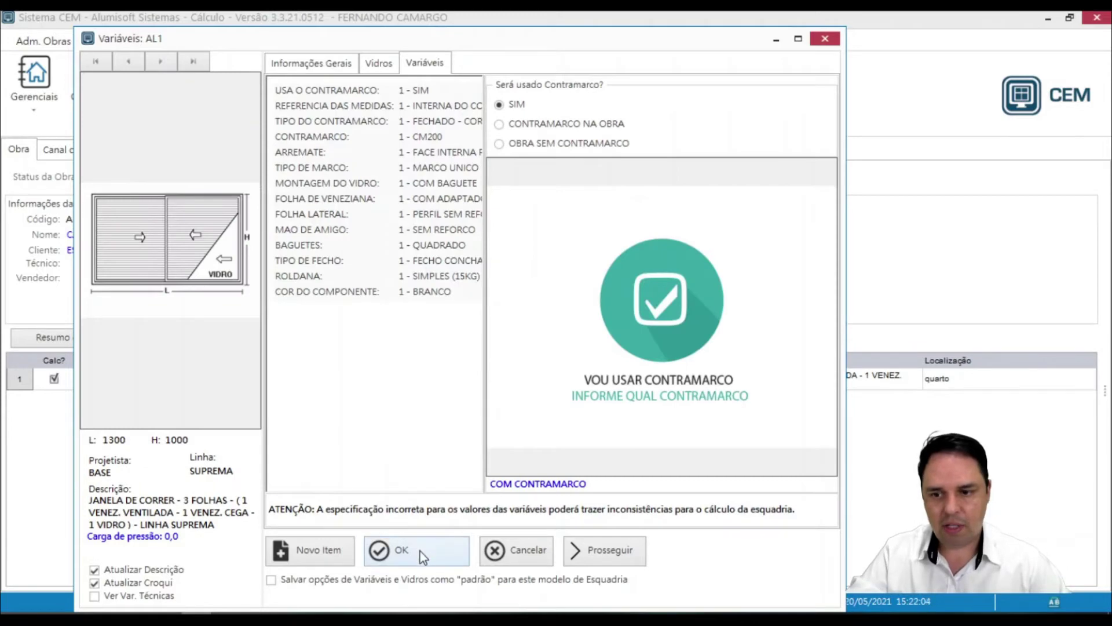
click(419, 551)
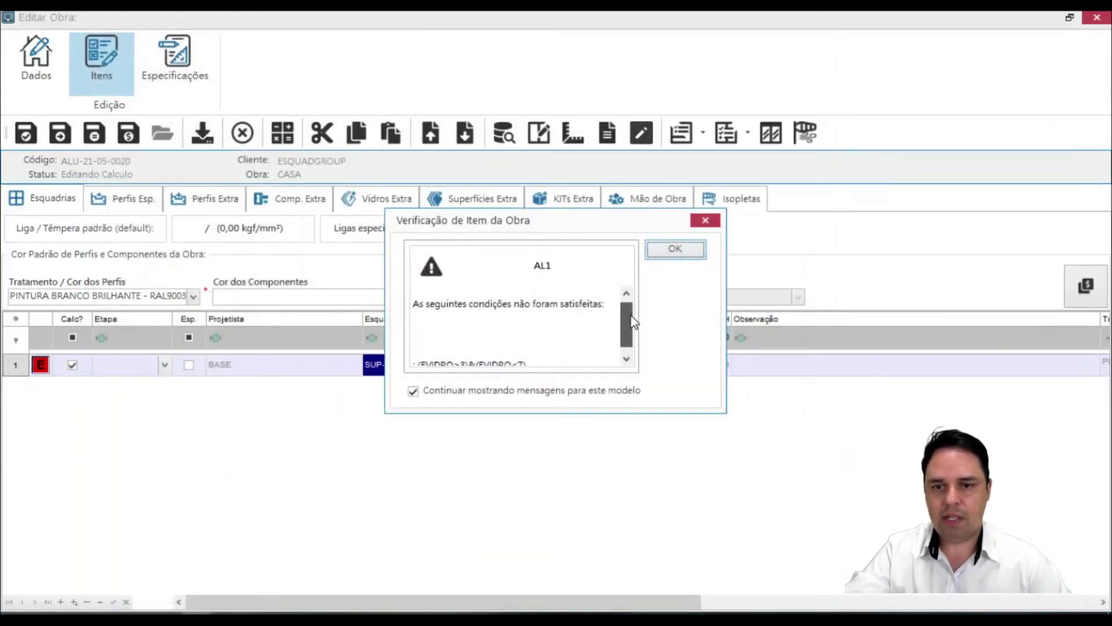
scroll(634, 319, down, 1)
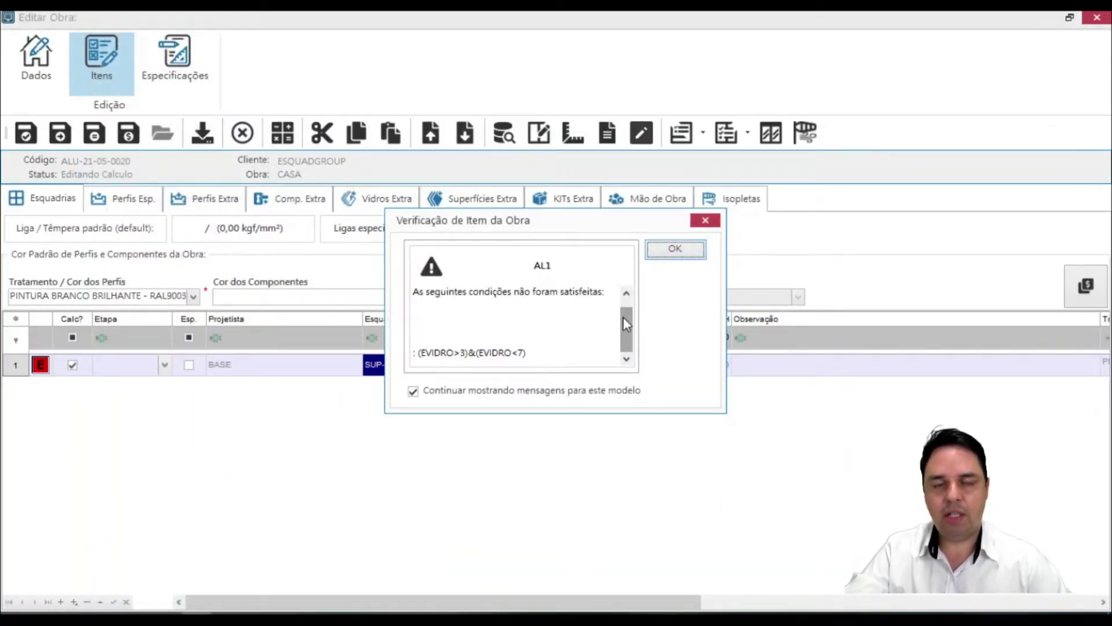
click(675, 249)
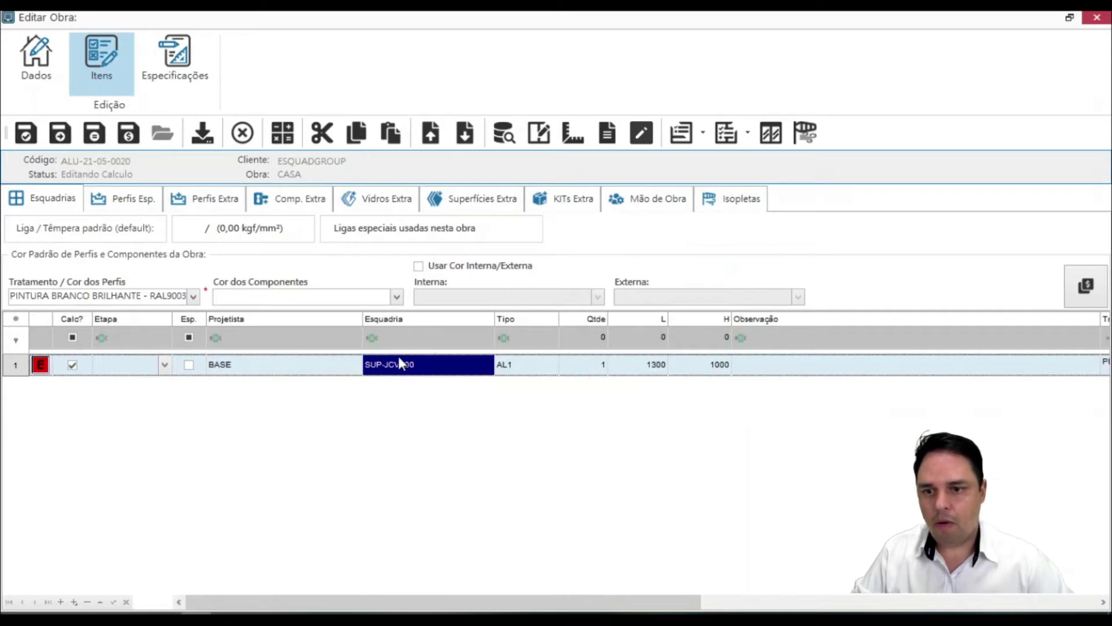
Open the AL1 item's SUP-JCV300 model and save it as AL1 for this work only, accepting the code change.
click(505, 367)
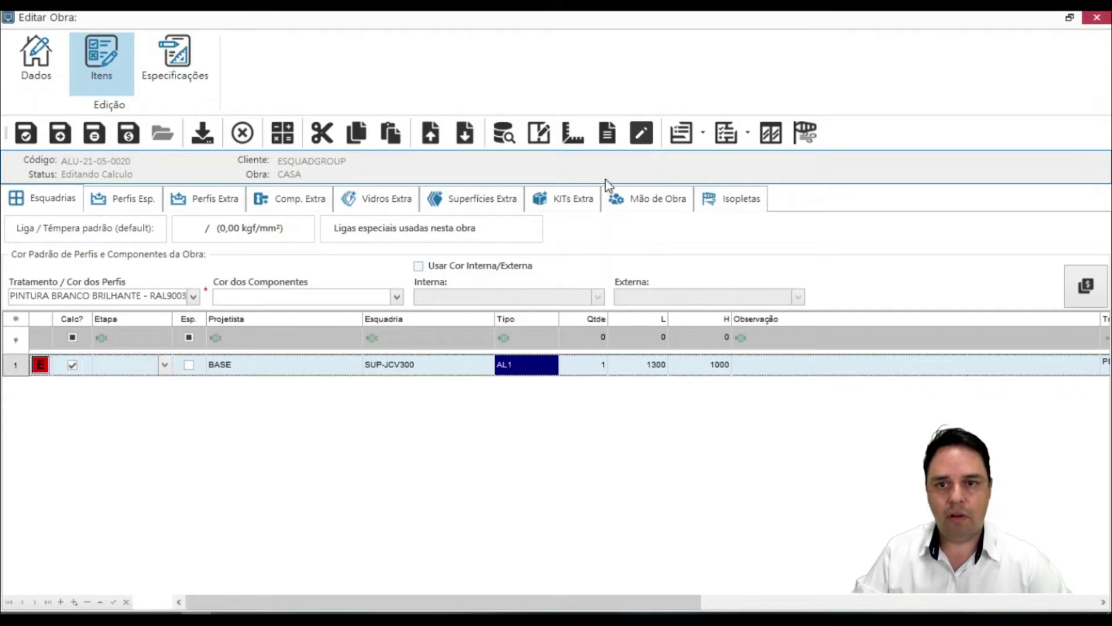
click(575, 132)
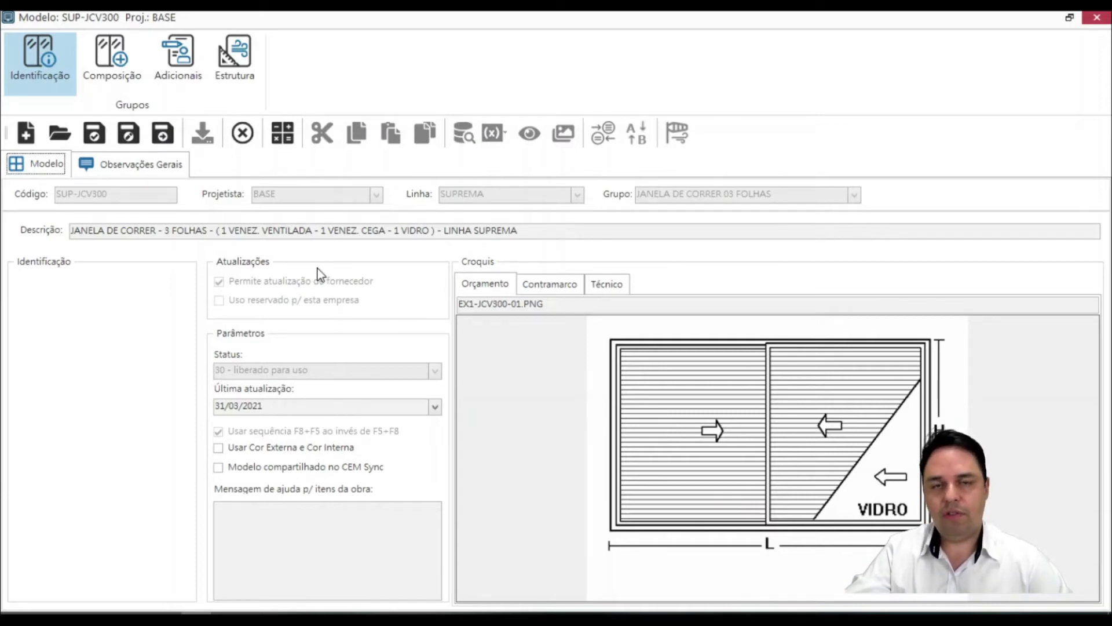
click(130, 134)
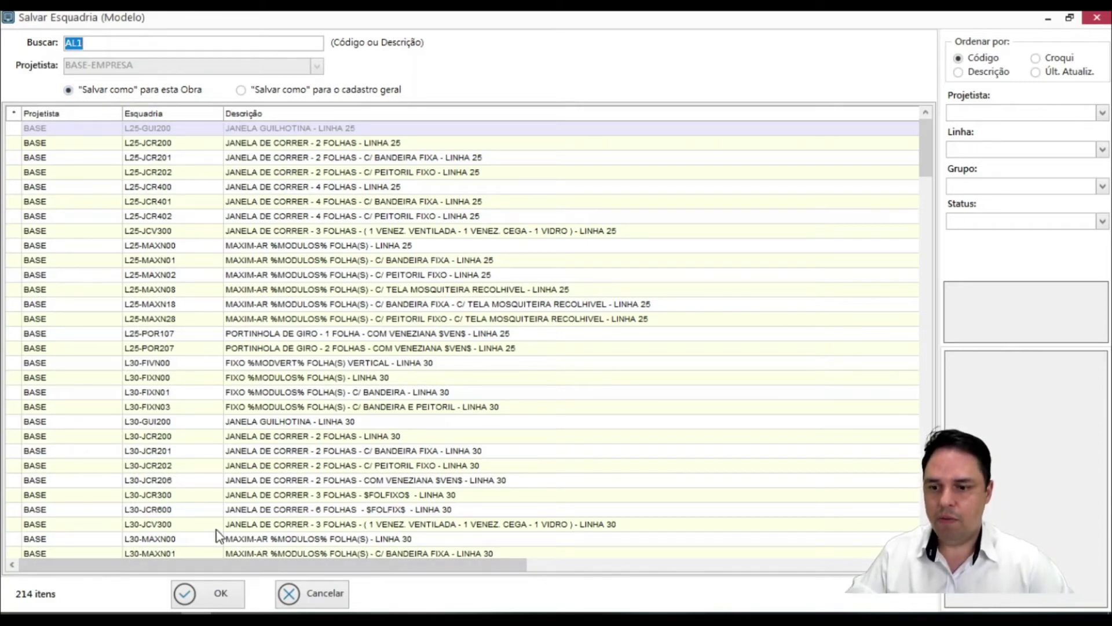
click(222, 598)
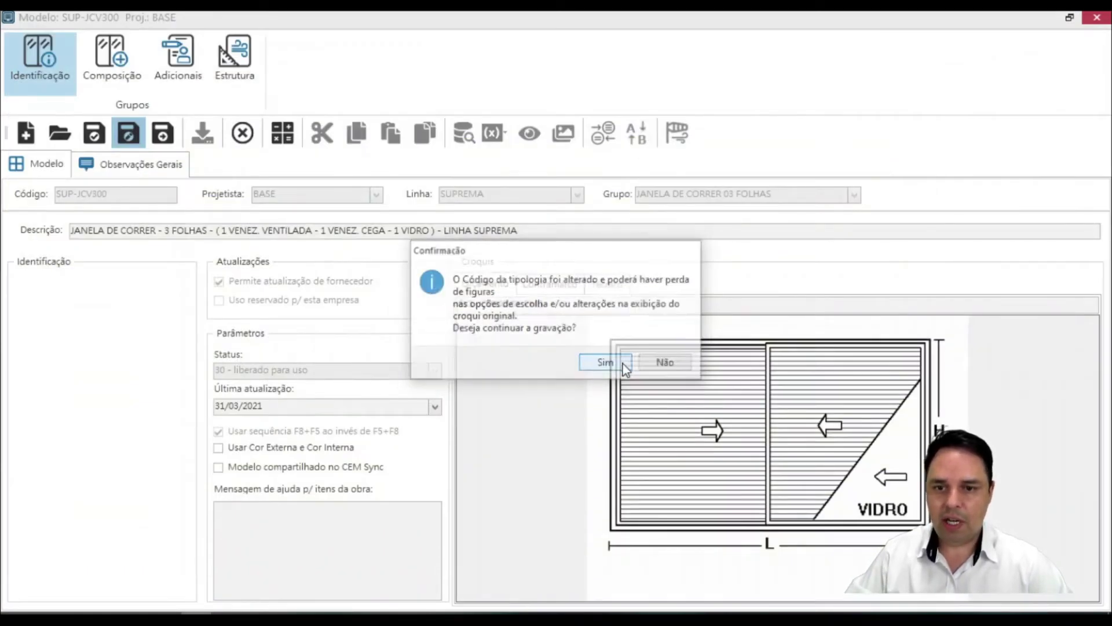
click(622, 365)
click(534, 341)
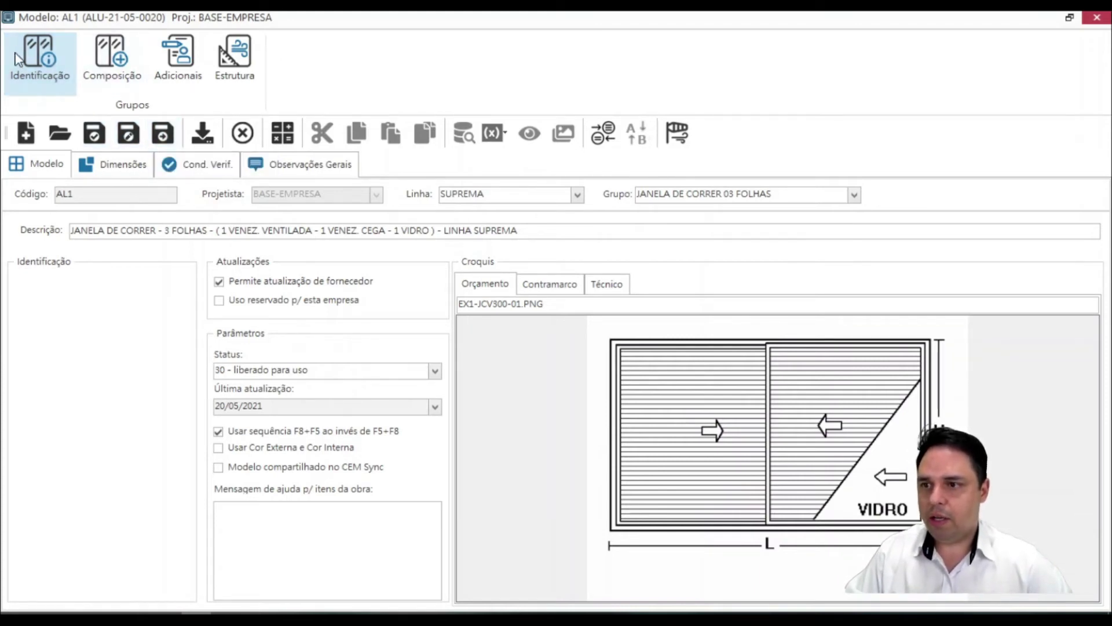
Delete the glass thickness, glass type and default glass lines from model AL1's verification conditions, and save the model back to the work.
click(202, 168)
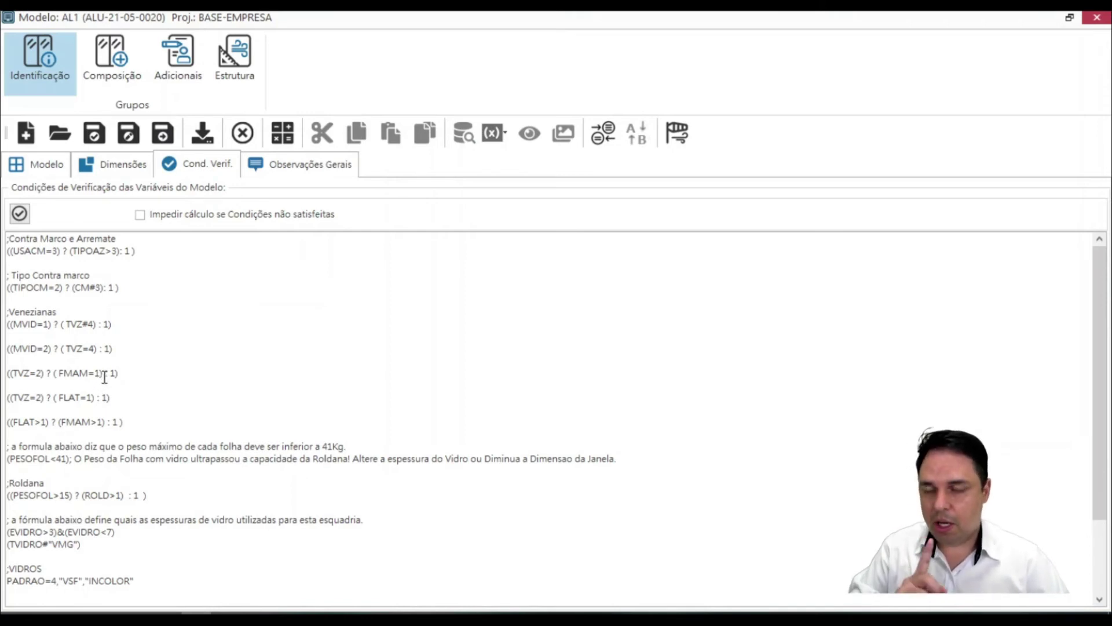
scroll(104, 377, down, 3)
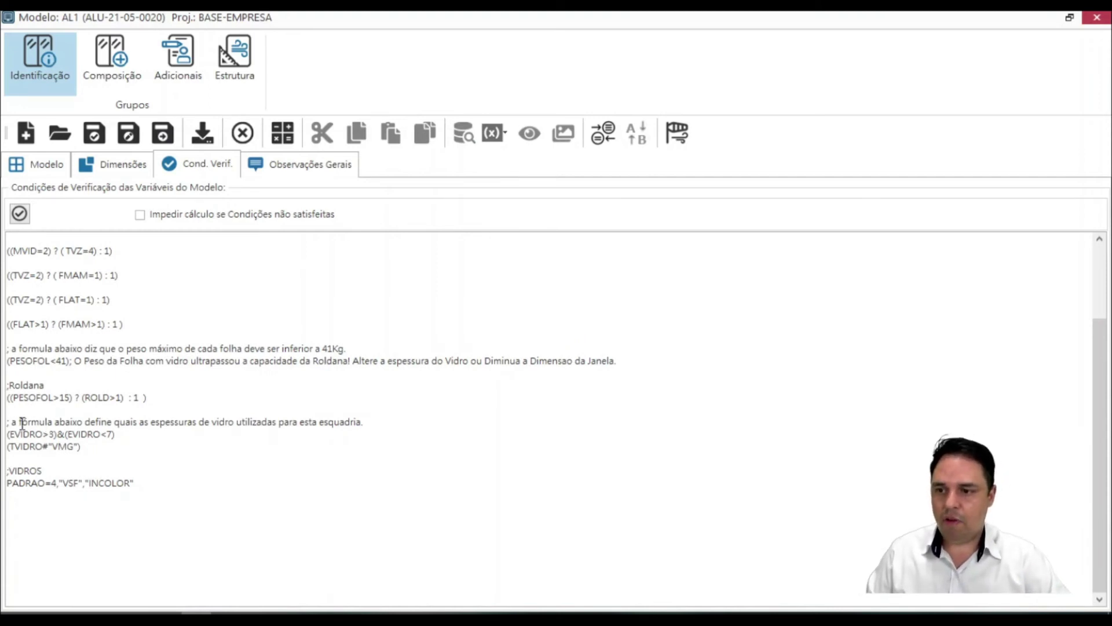
drag(21, 424, 369, 426)
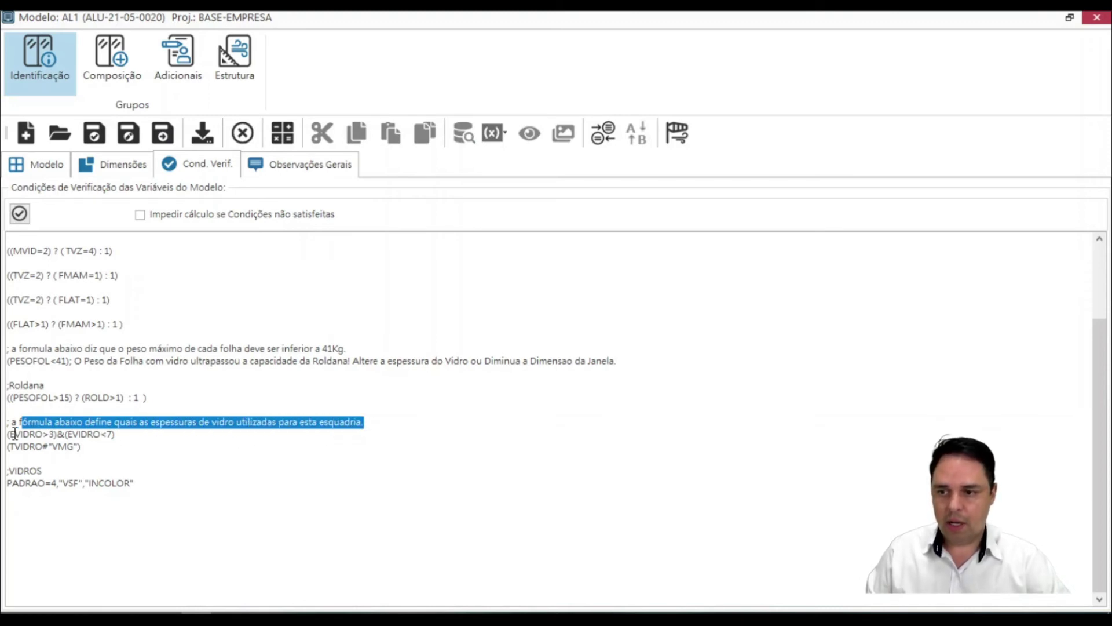
drag(7, 434, 42, 433)
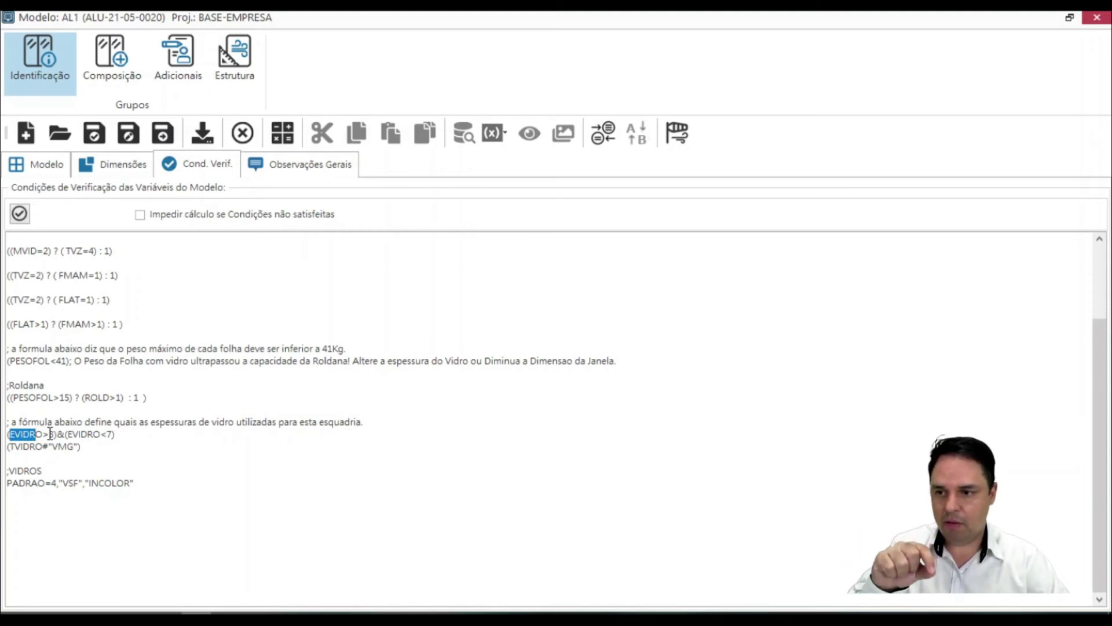
drag(42, 434, 55, 436)
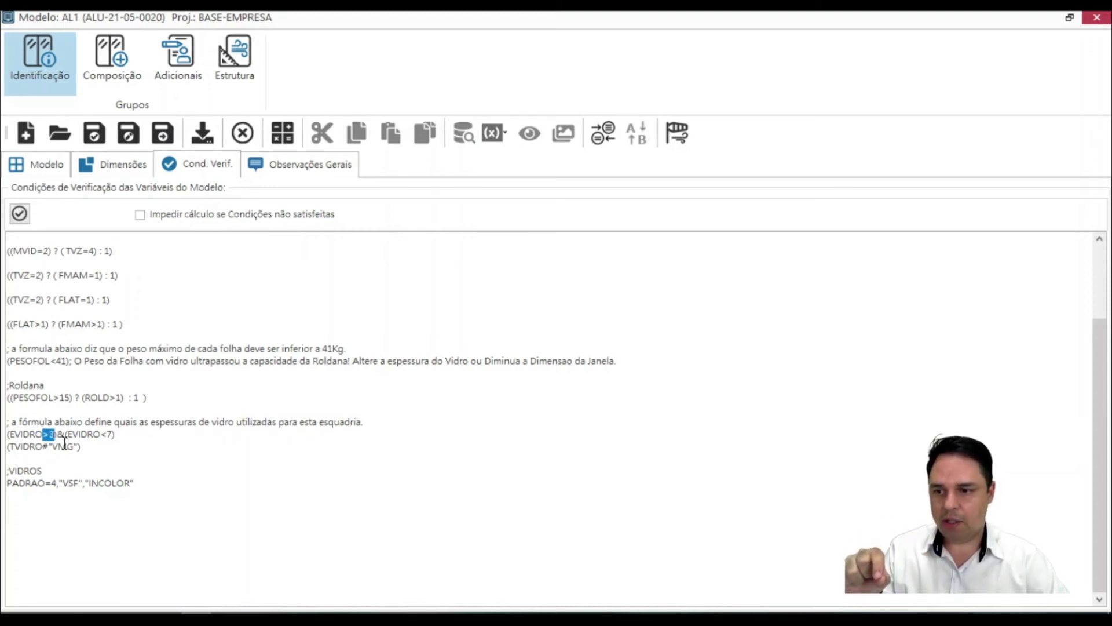
drag(67, 435, 107, 439)
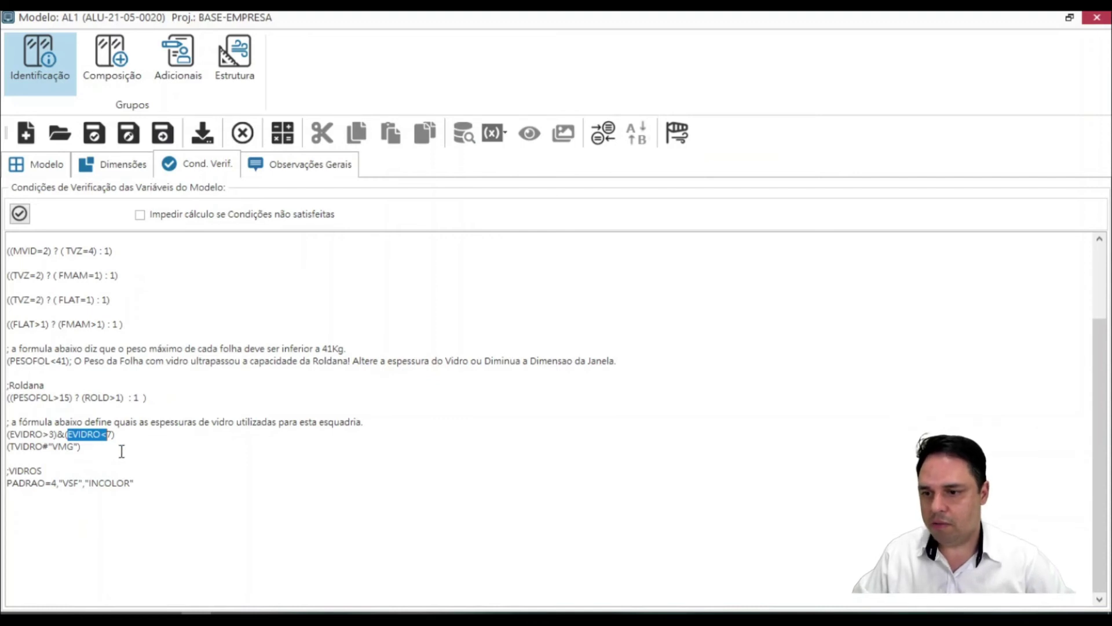
drag(141, 482, 37, 435)
drag(157, 491, 29, 426)
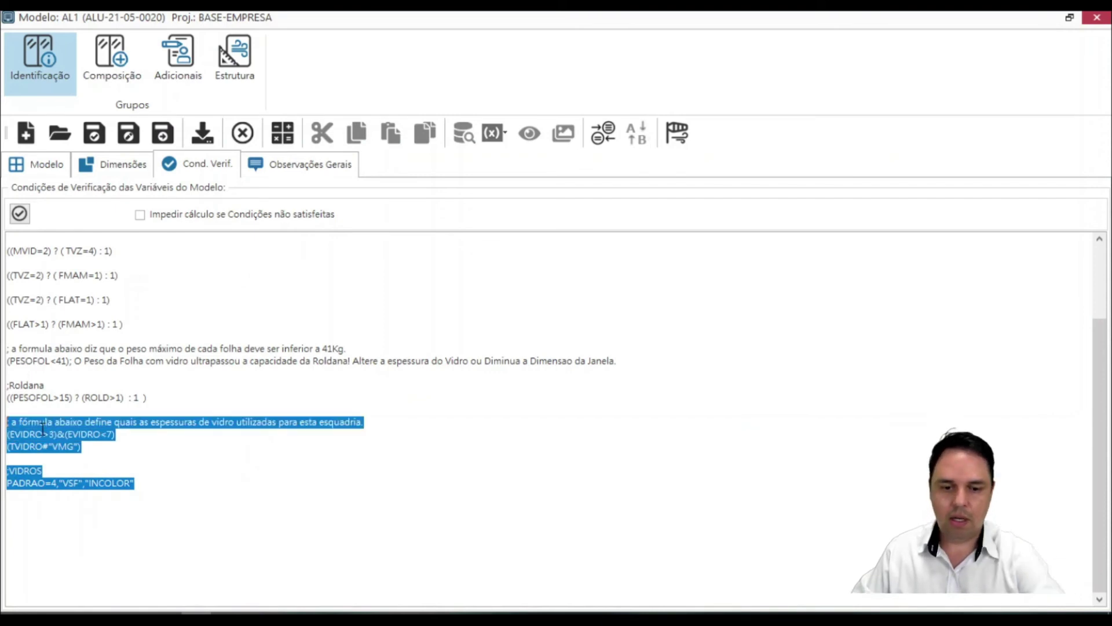
key(Delete)
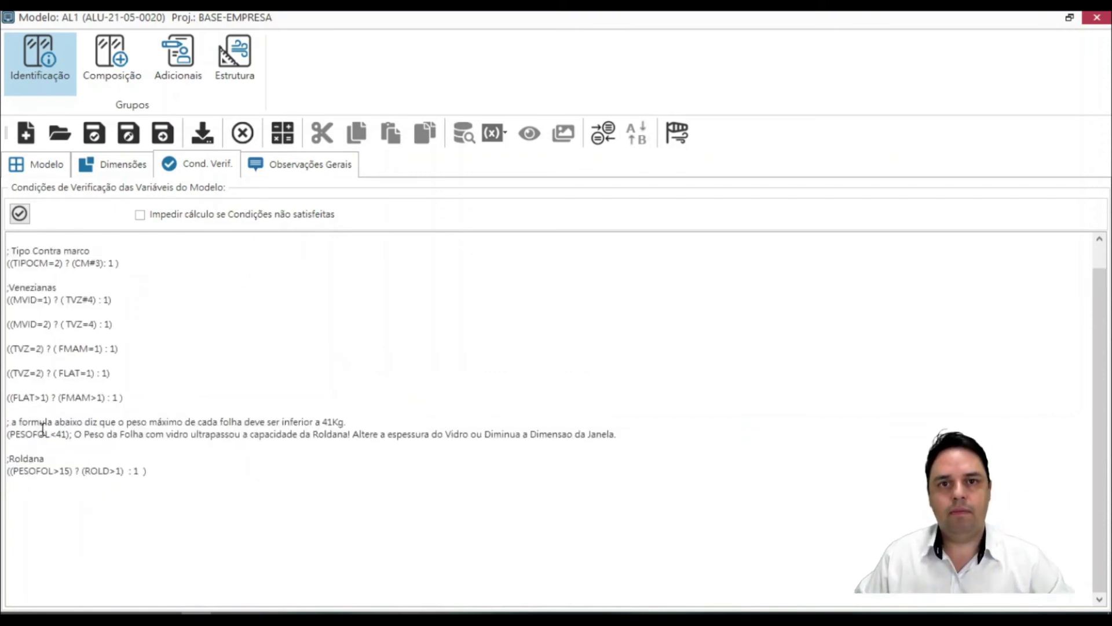
click(164, 133)
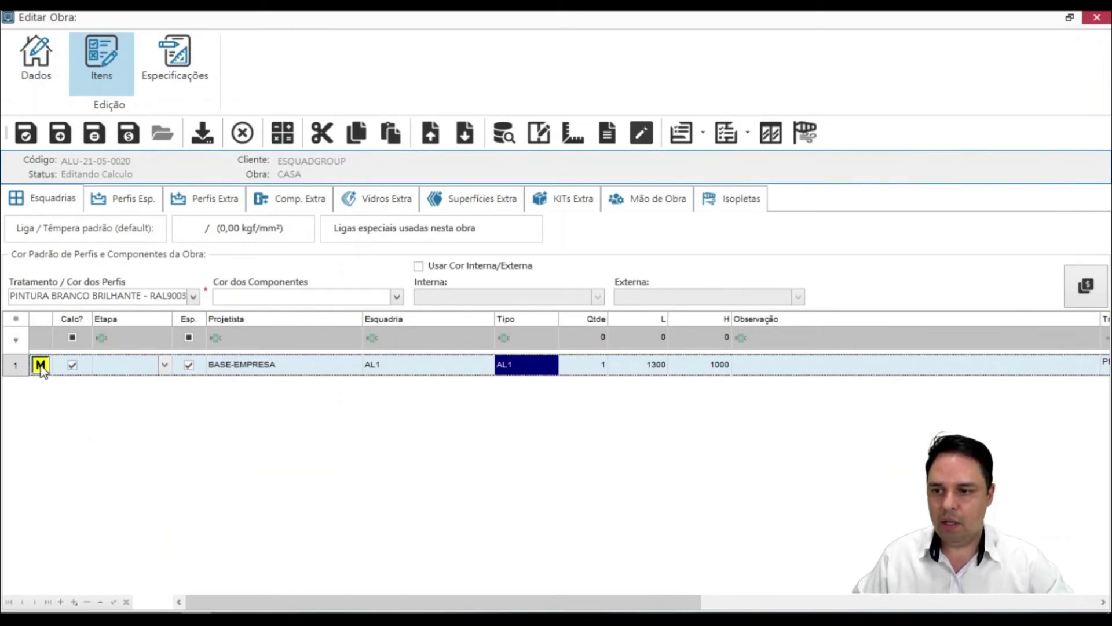
Filter the AL1 item's glass by 8 mm thickness, select CLIMAGUARD-TE-08 for the sash, and proceed through the variables to validate the item.
mouse_move(41, 369)
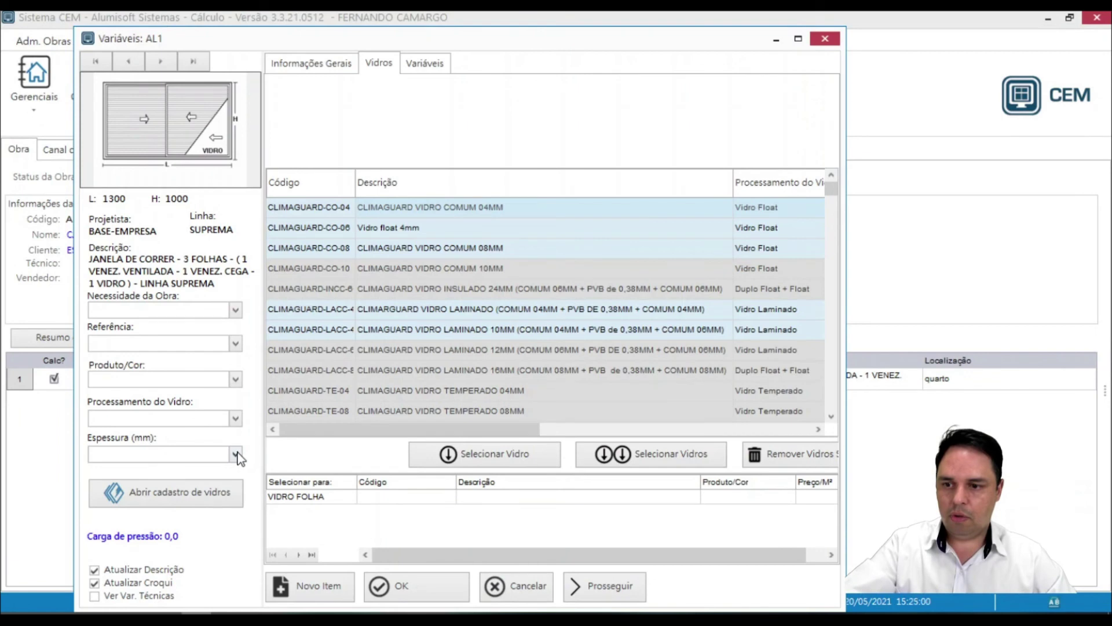
click(235, 454)
scroll(162, 521, down, 3)
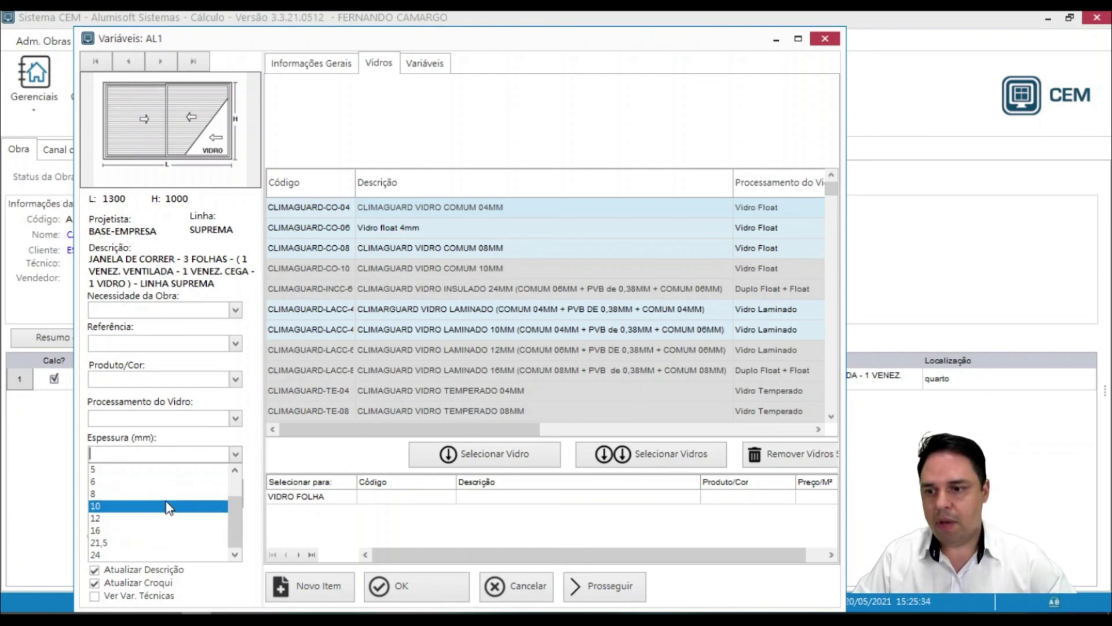
click(124, 494)
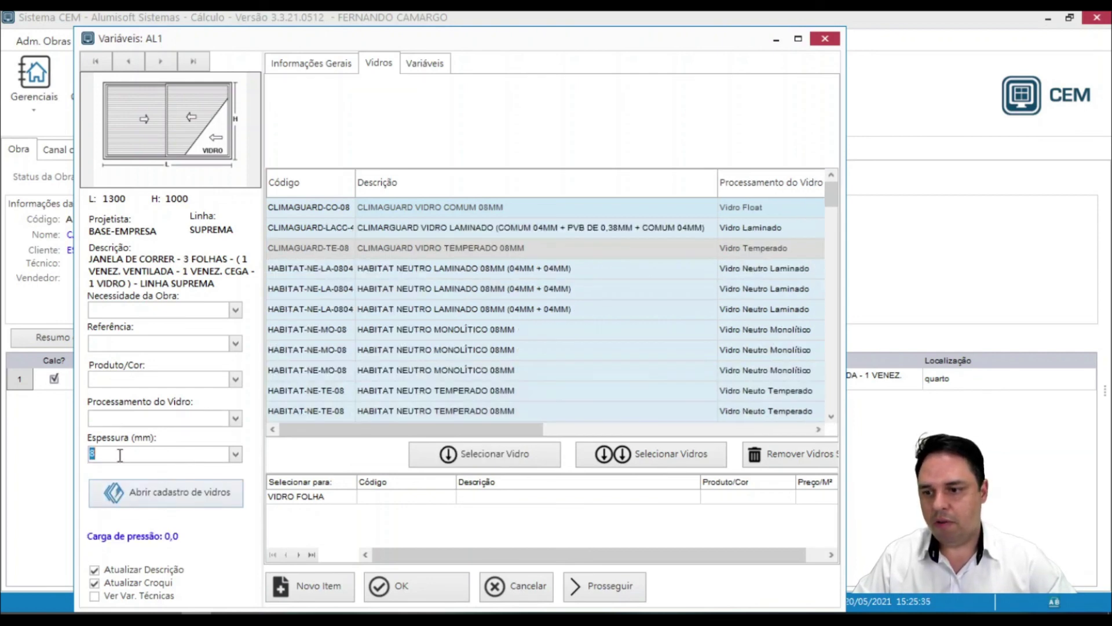
double_click(317, 247)
click(601, 586)
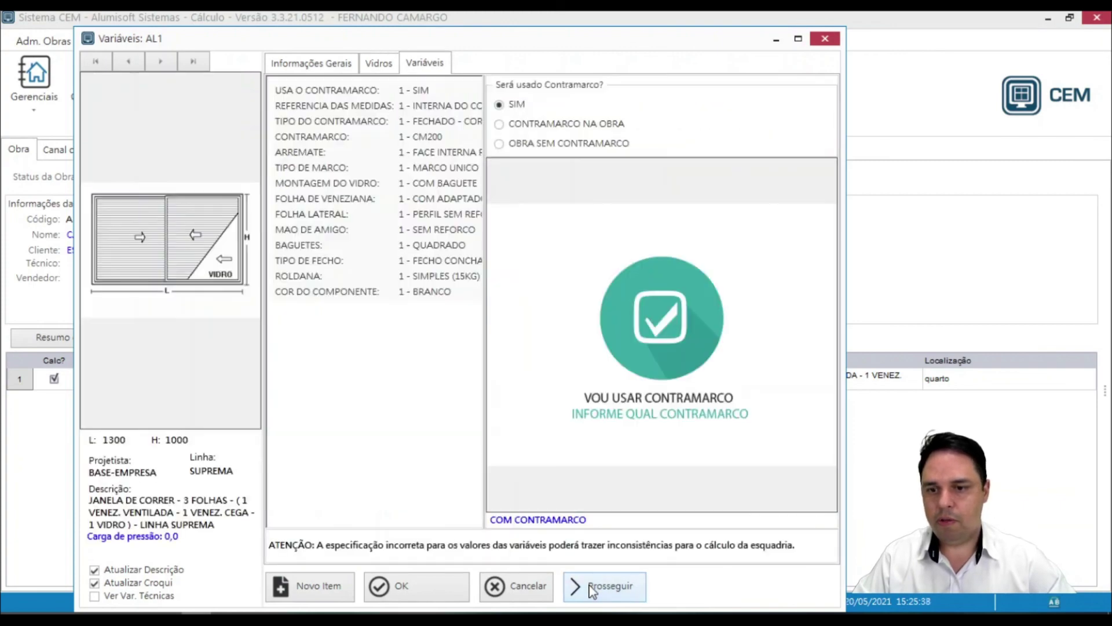
click(600, 588)
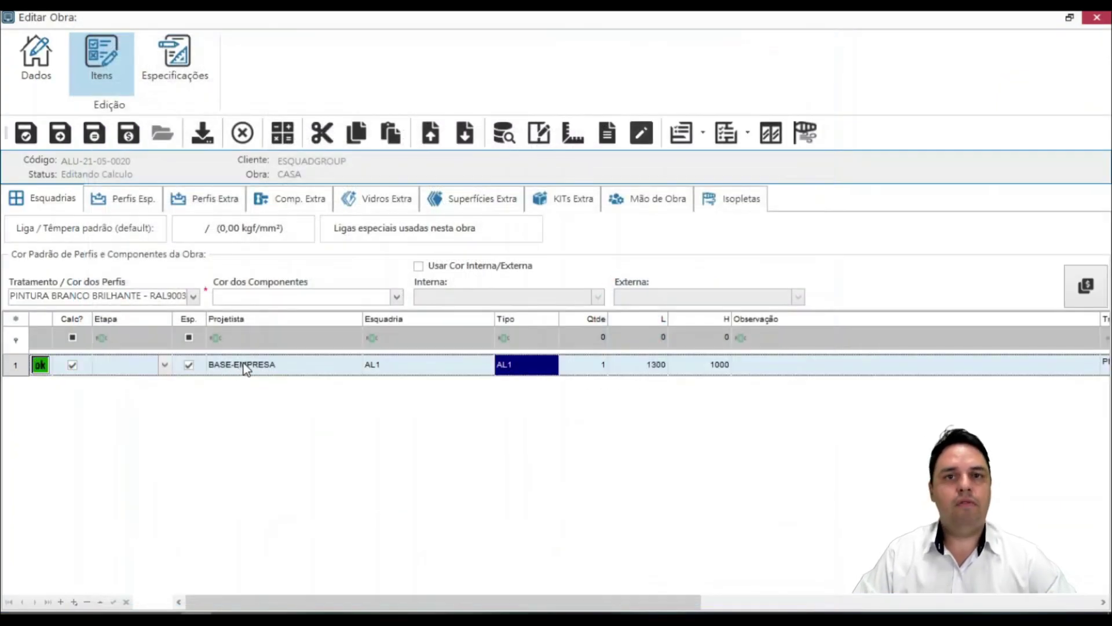